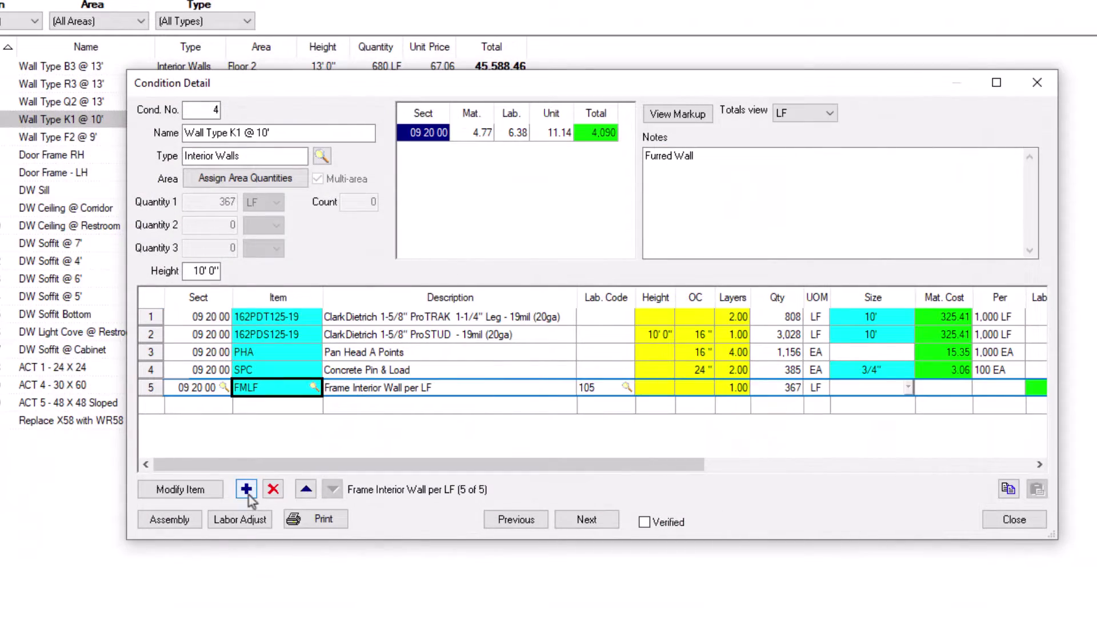
Add X58, TF4 and DS rows to Wall Type K1 @ 10', with framing labor at 110% and drywall at 95%
{"action": "left_click", "coordinate": [246, 489]}
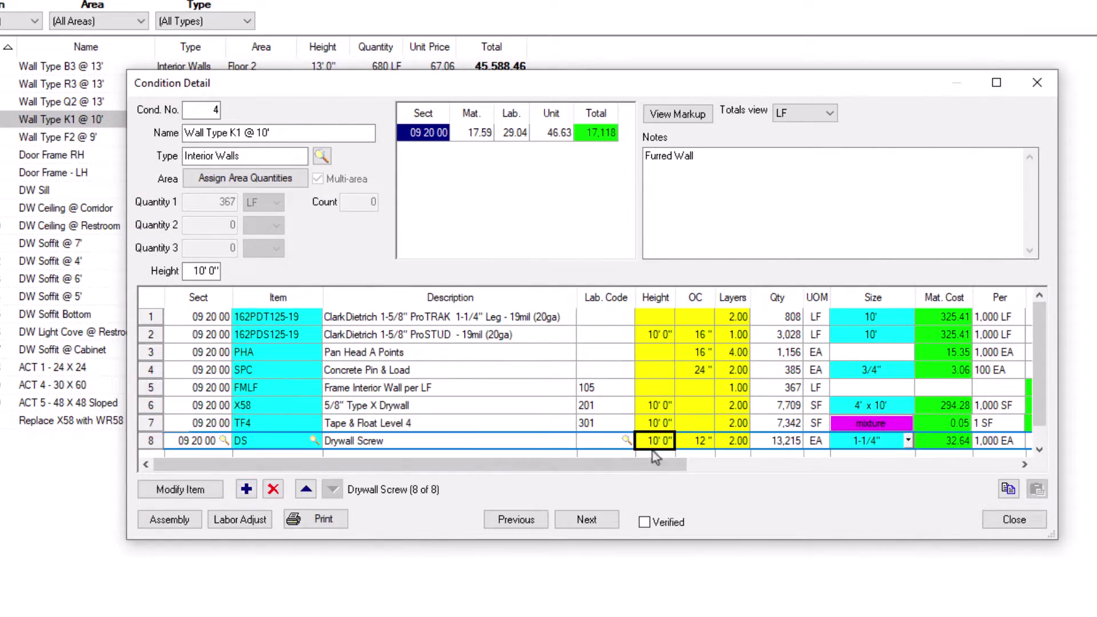
{"action": "left_click_drag", "start_coordinate": [655, 464], "coordinate": [857, 464]}
{"action": "left_click", "coordinate": [851, 387]}
{"action": "type", "text": "110"}
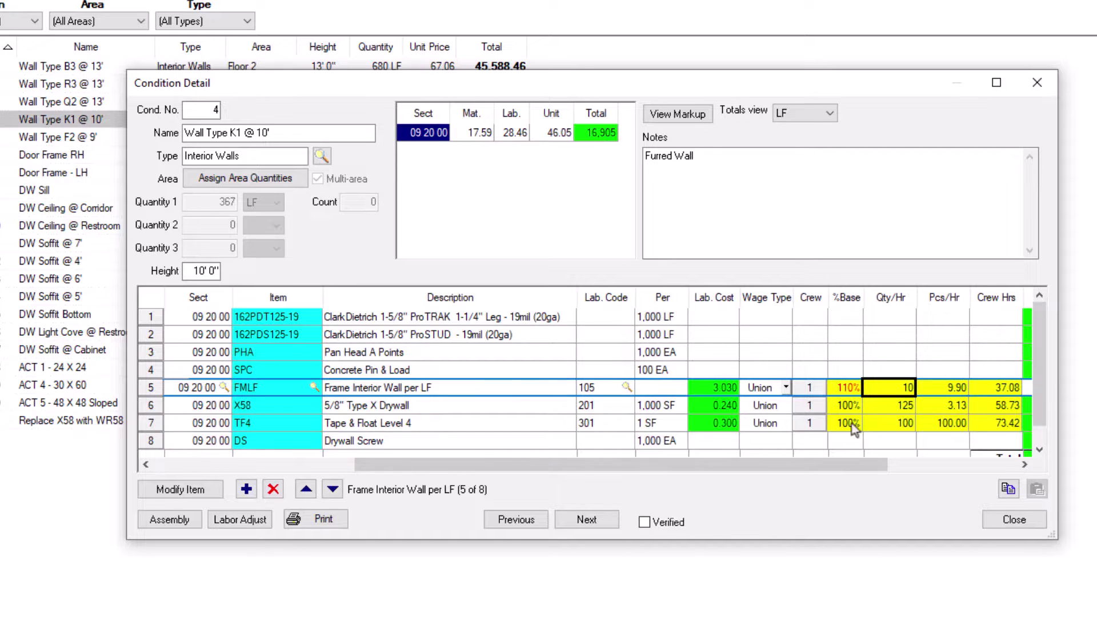
{"action": "left_click", "coordinate": [852, 407]}
{"action": "type", "text": "95"}
{"action": "key", "text": "Return"}
{"action": "left_click_drag", "start_coordinate": [782, 464], "coordinate": [522, 478]}
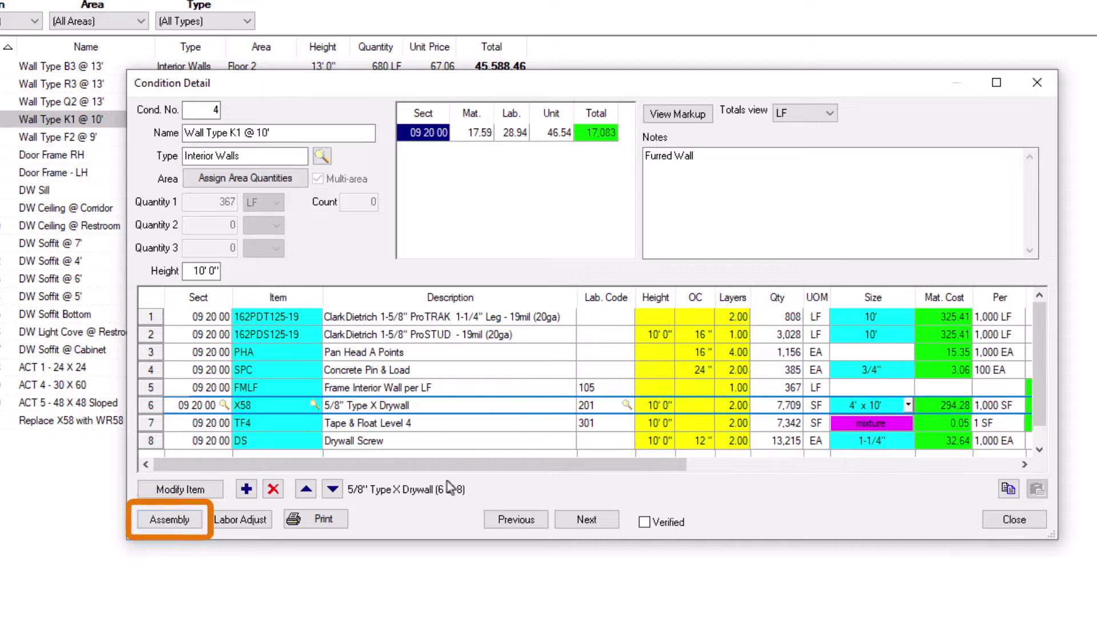
Create a new master condition assembly from Wall Type K1 @ 10' via the Condition Assembly List
{"action": "left_click", "coordinate": [172, 521]}
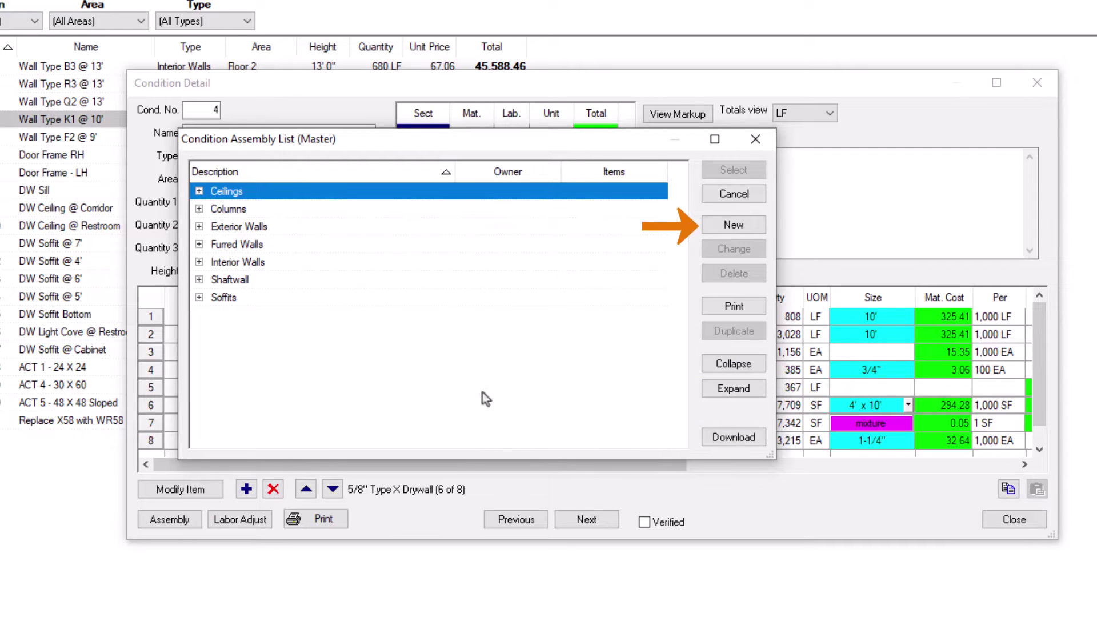
{"action": "left_click", "coordinate": [758, 228]}
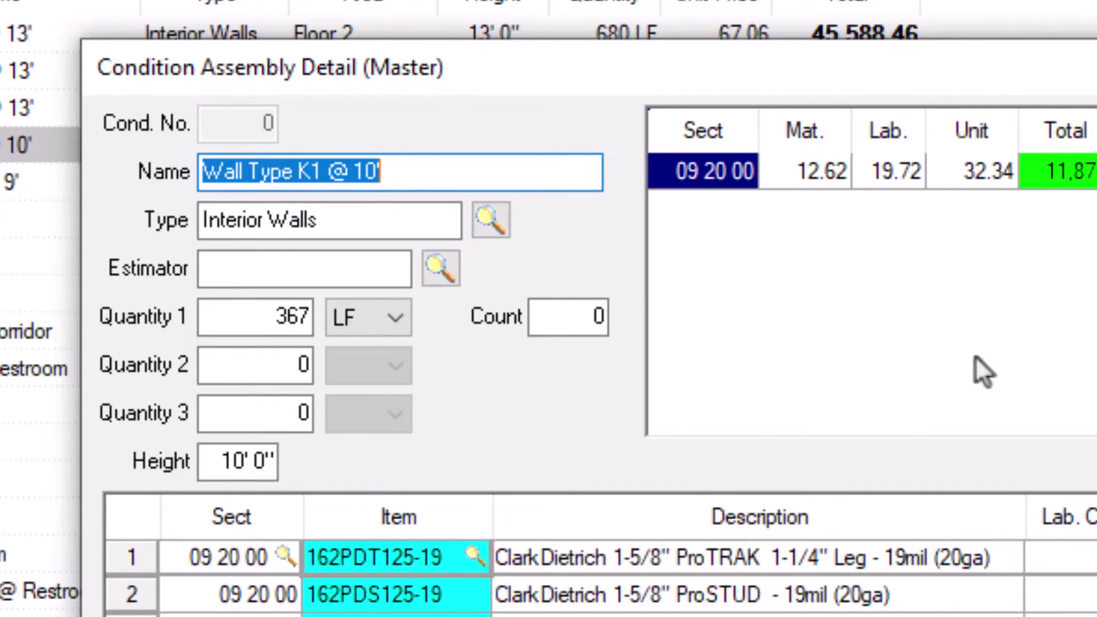
Replace the assembly name with '158 20ga track with x58 no insulation'
{"action": "left_click_drag", "start_coordinate": [429, 171], "coordinate": [169, 183]}
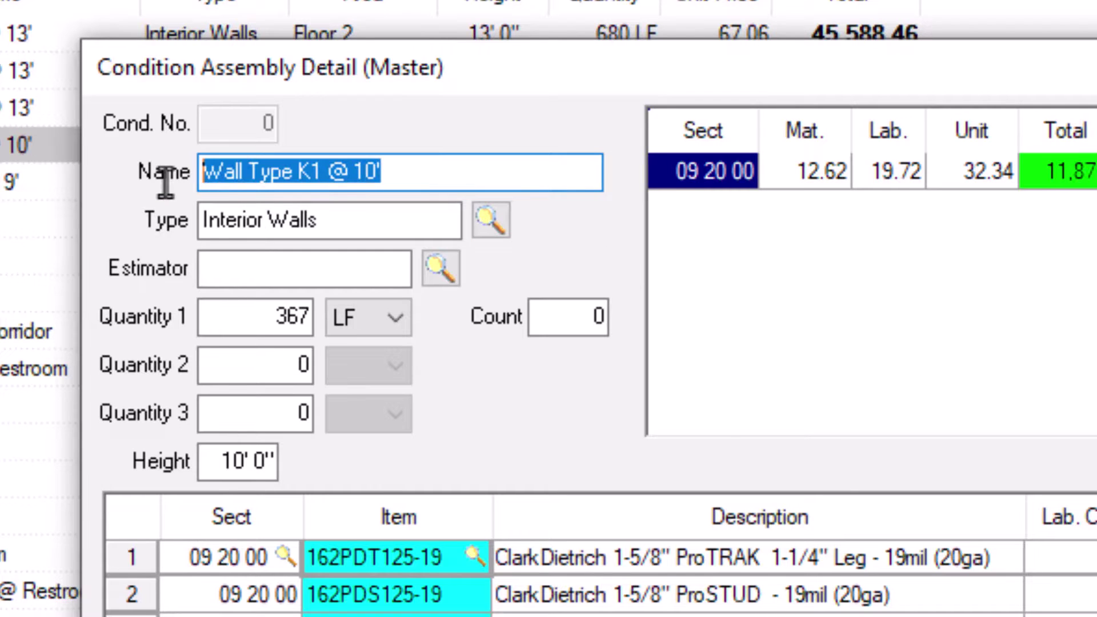
{"action": "type", "text": "15"}
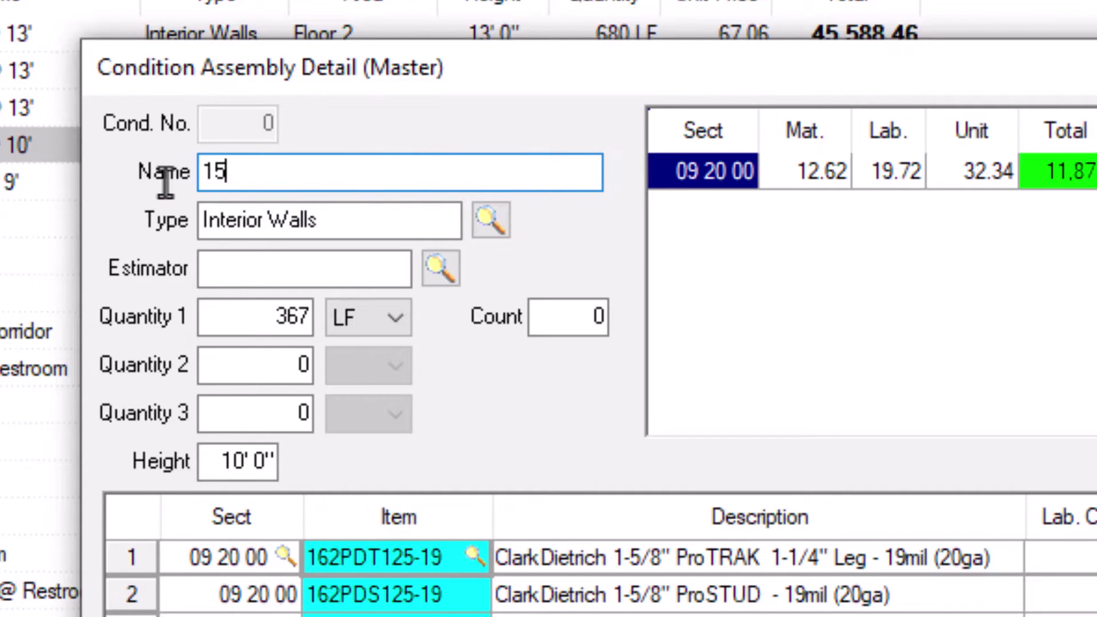
{"action": "type", "text": "8 20ga track with "}
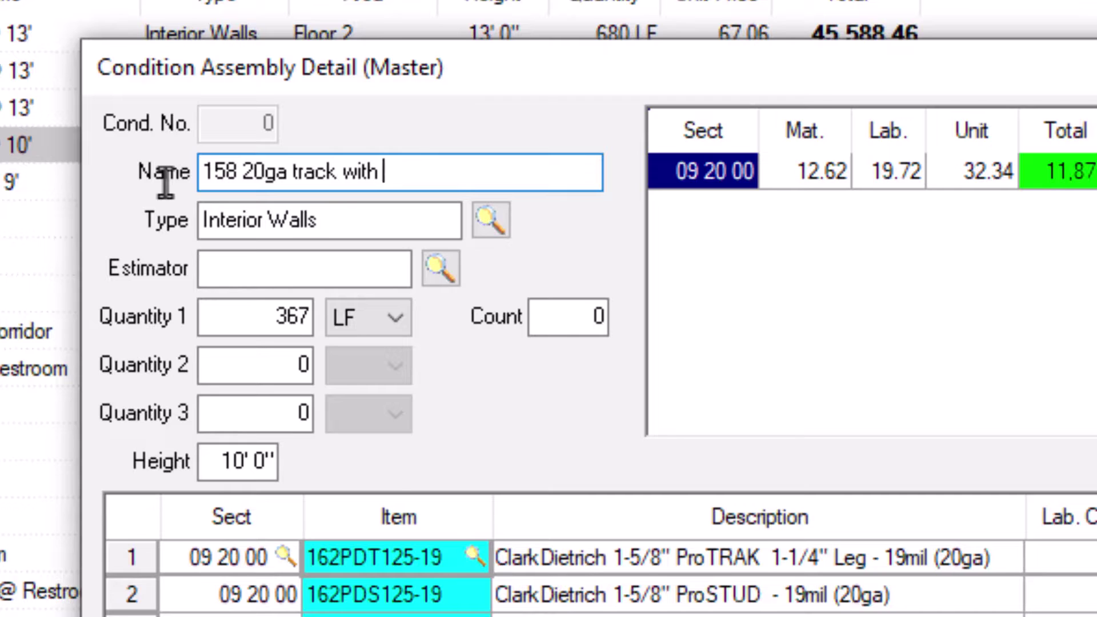
{"action": "type", "text": "x58"}
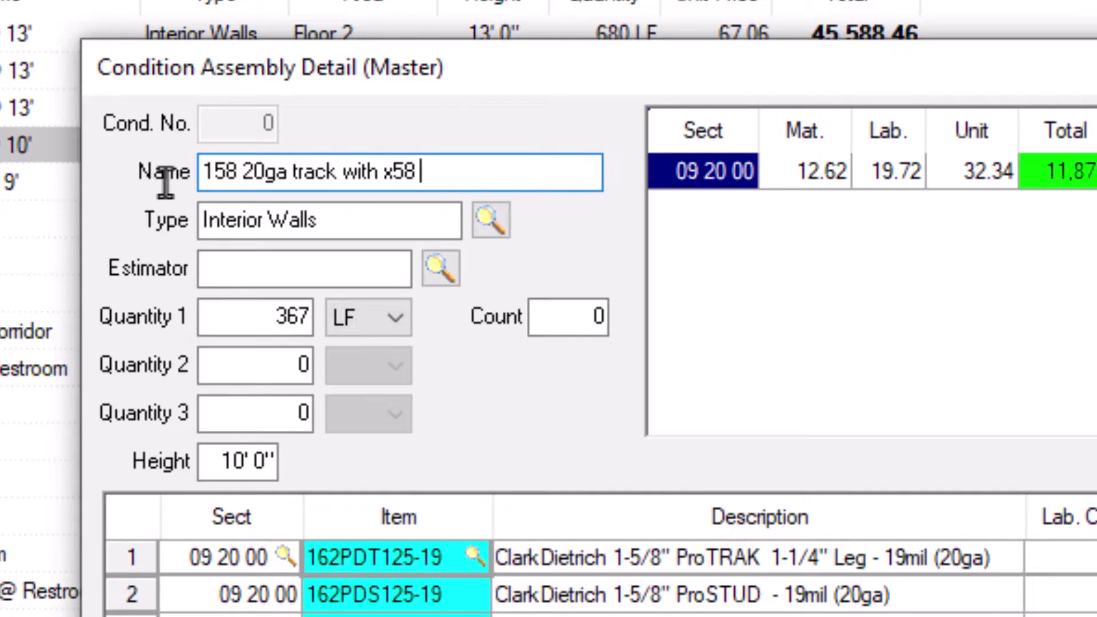
{"action": "type", "text": " no insulation"}
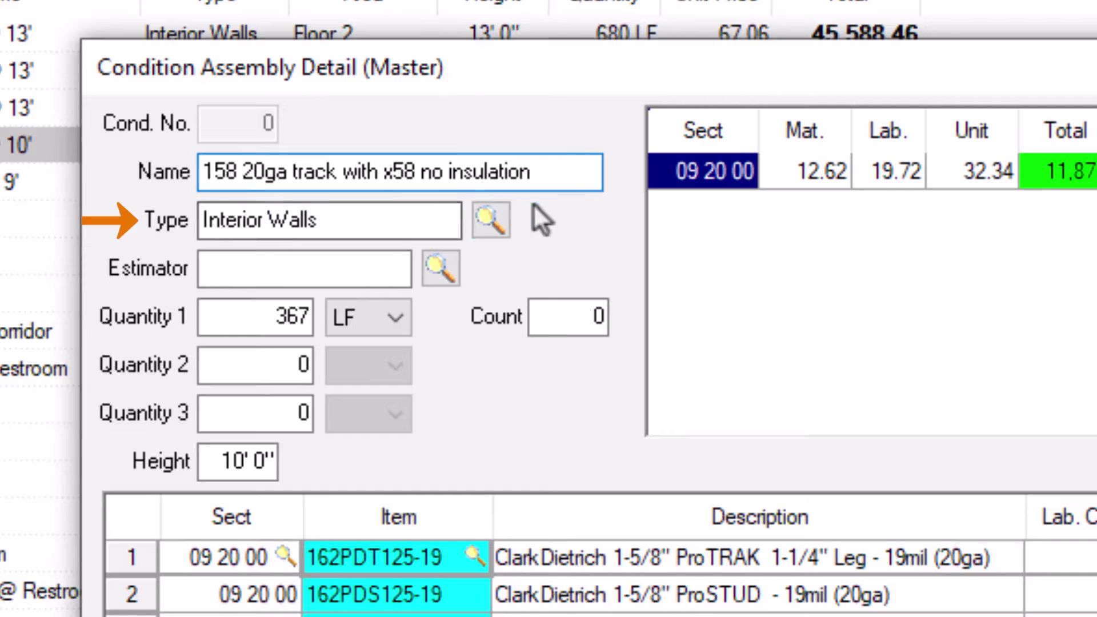
Leave the assembly type as Interior Walls and assign the listed estimator
{"action": "left_click", "coordinate": [490, 220]}
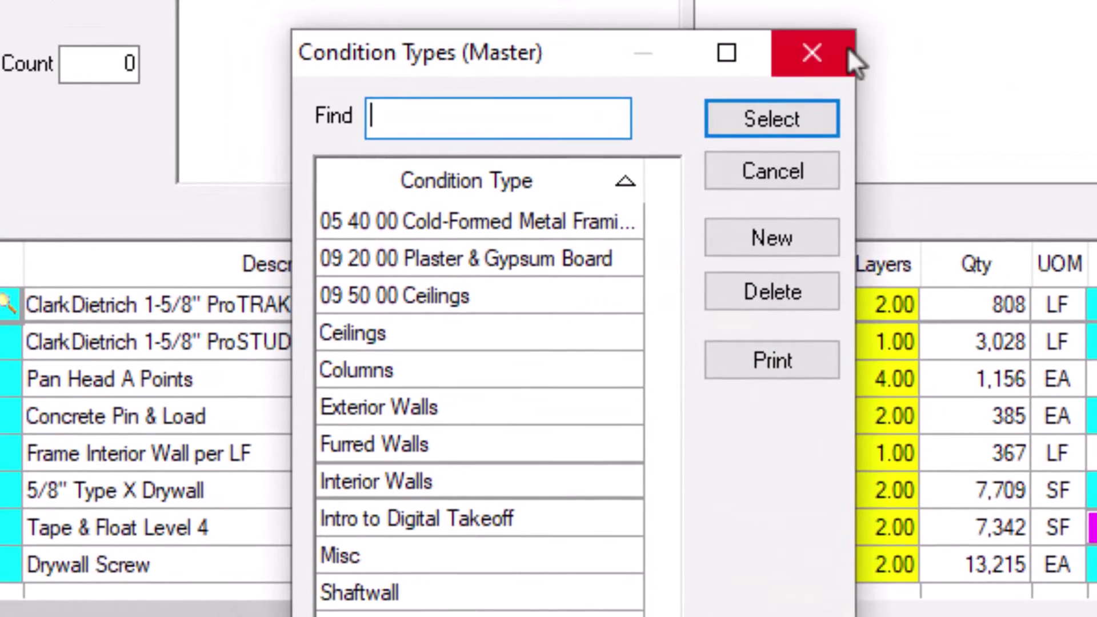
{"action": "left_click", "coordinate": [858, 51]}
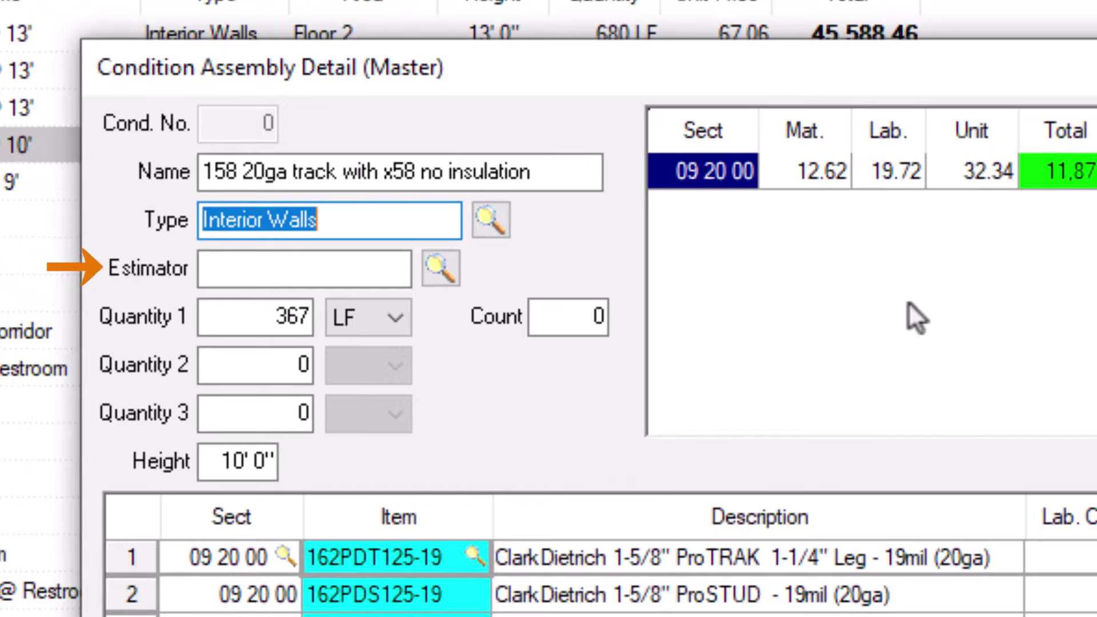
{"action": "left_click", "coordinate": [441, 270]}
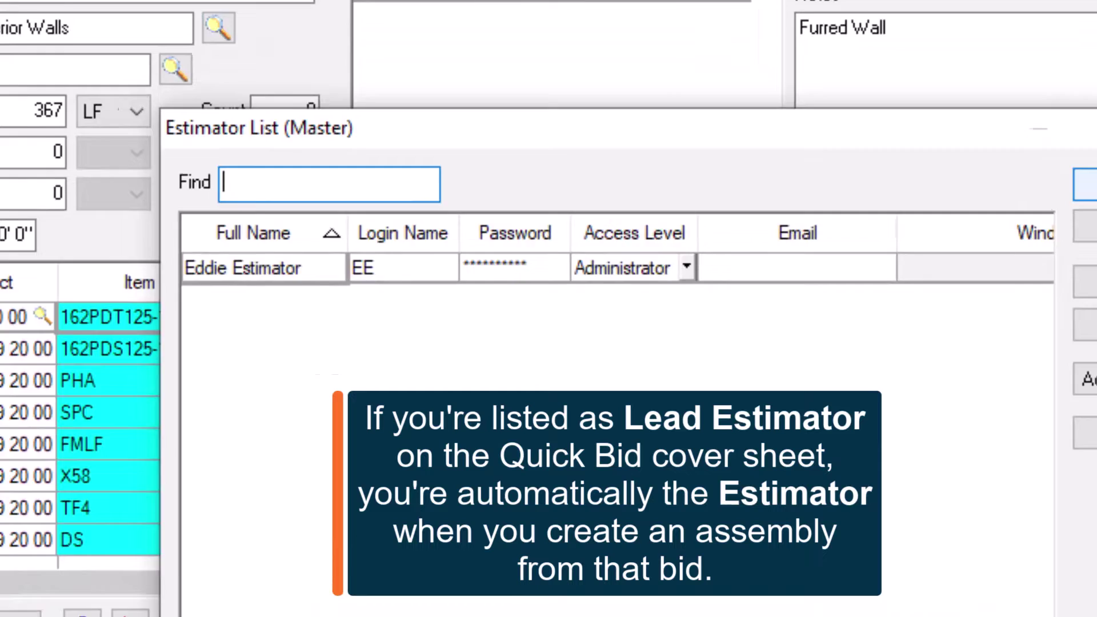
{"action": "left_click", "coordinate": [933, 115]}
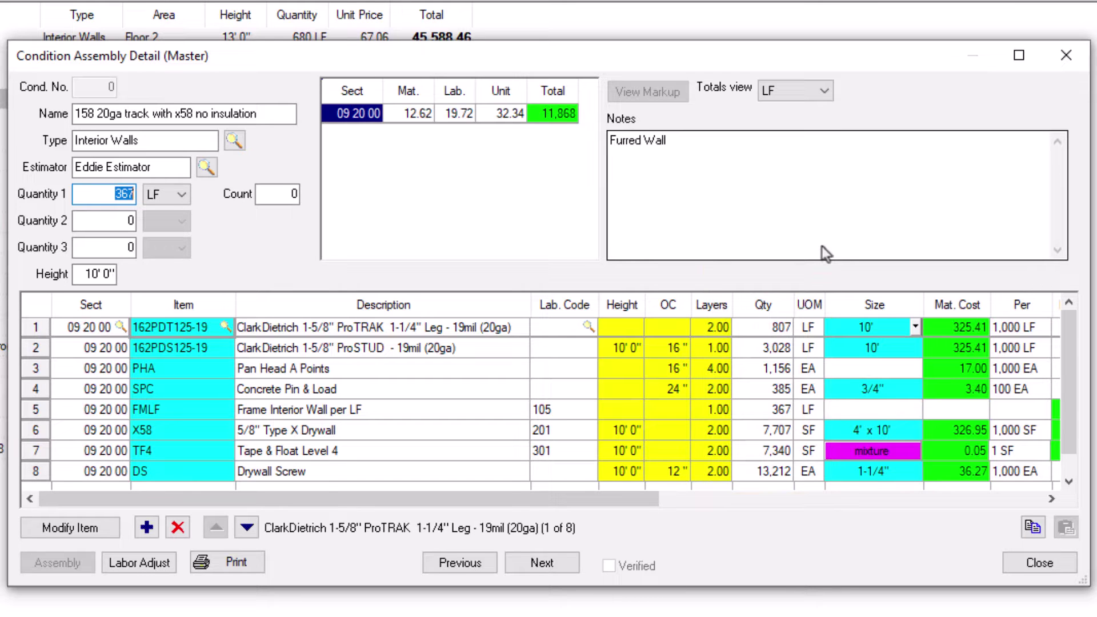
Save the new assembly, review its details, and close the Condition Assembly List
{"action": "left_click", "coordinate": [1047, 559]}
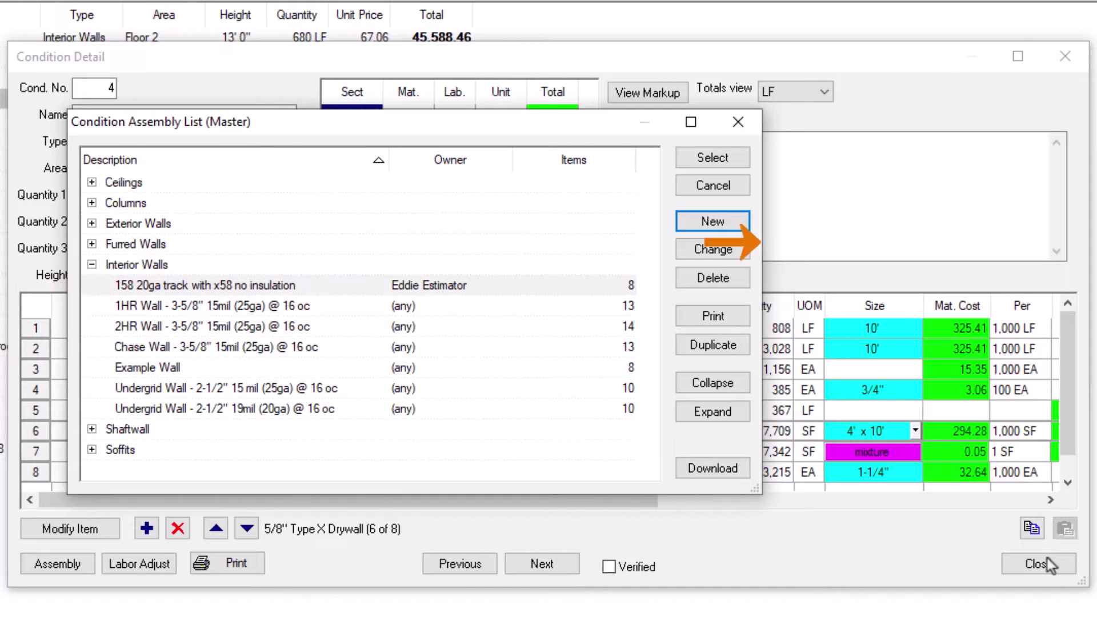
{"action": "left_click", "coordinate": [741, 250]}
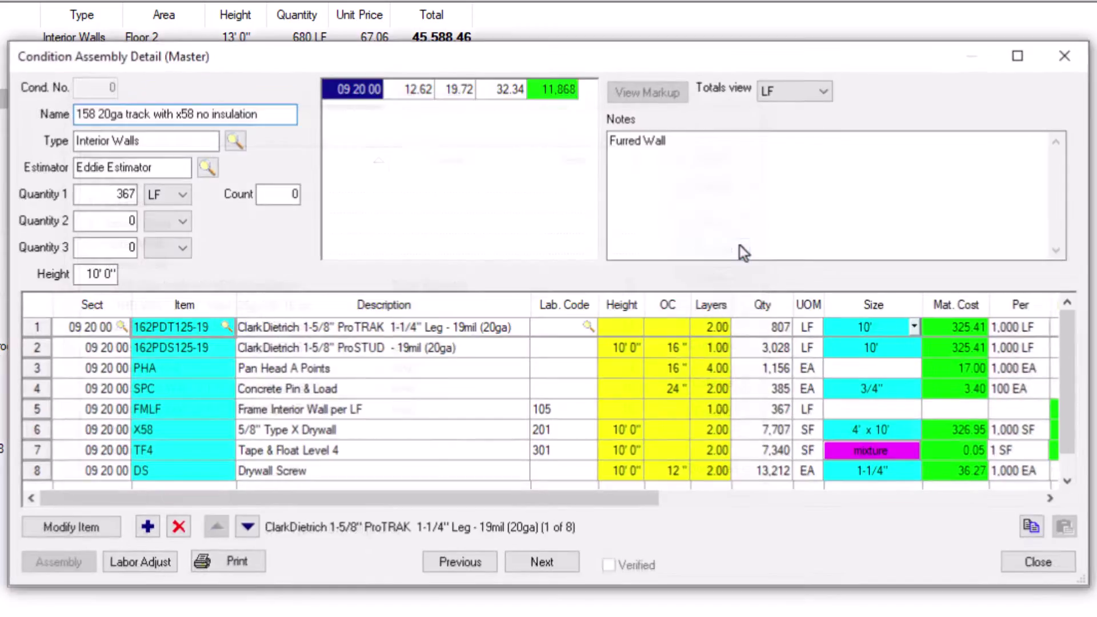
{"action": "left_click", "coordinate": [1027, 564]}
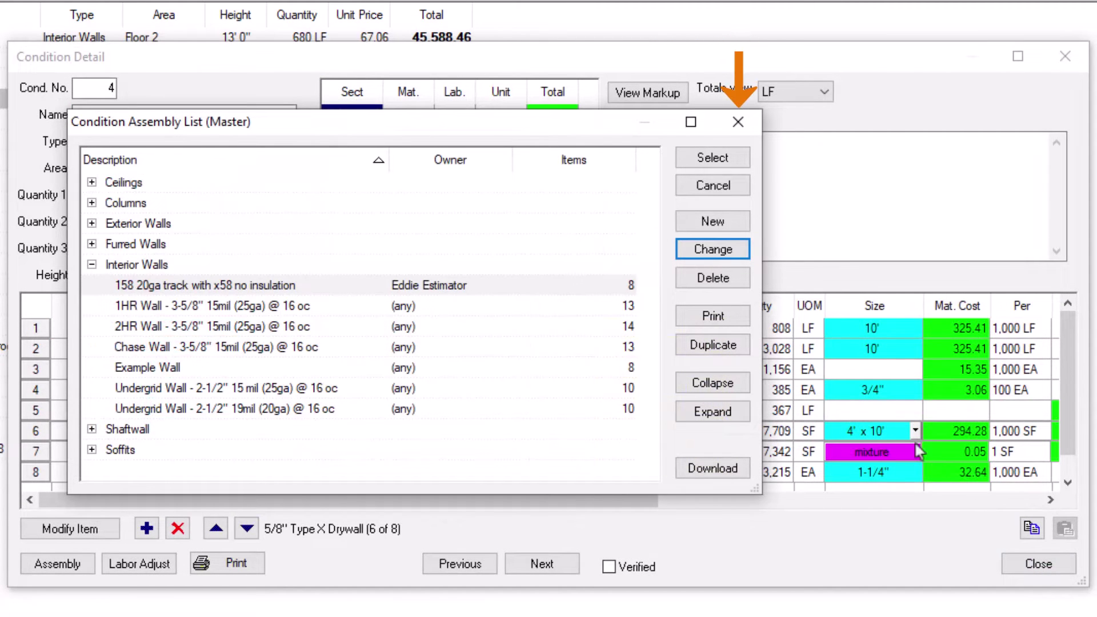
{"action": "left_click", "coordinate": [741, 126]}
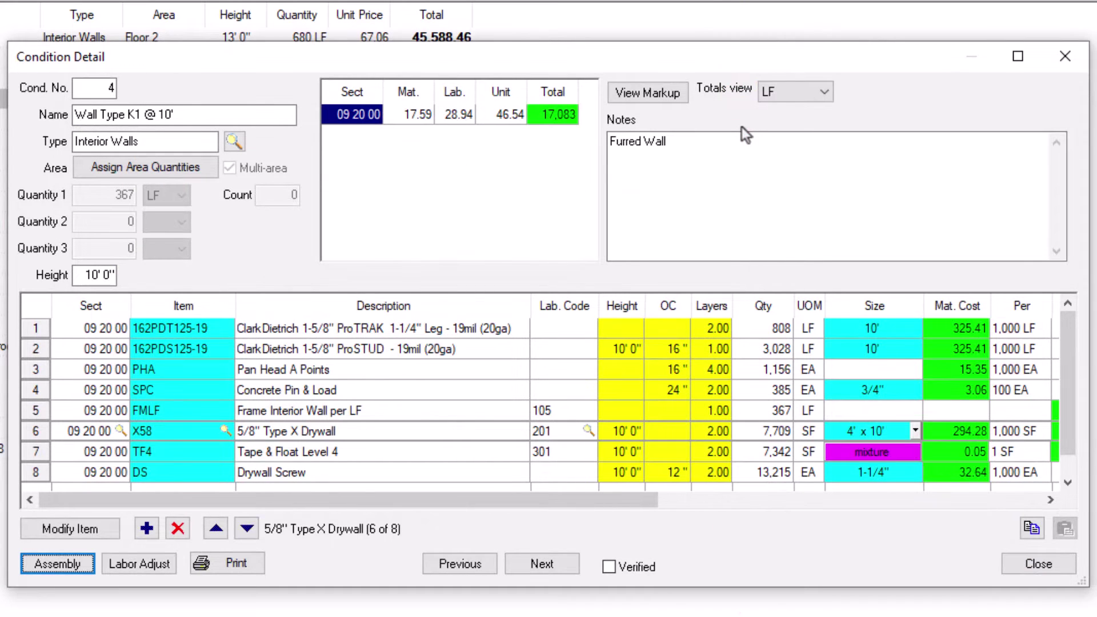
Apply the Interior Walls assembly '158 20ga track with x58 no insulation' to Wall Type F2 @ 9'
{"action": "left_click", "coordinate": [1053, 561]}
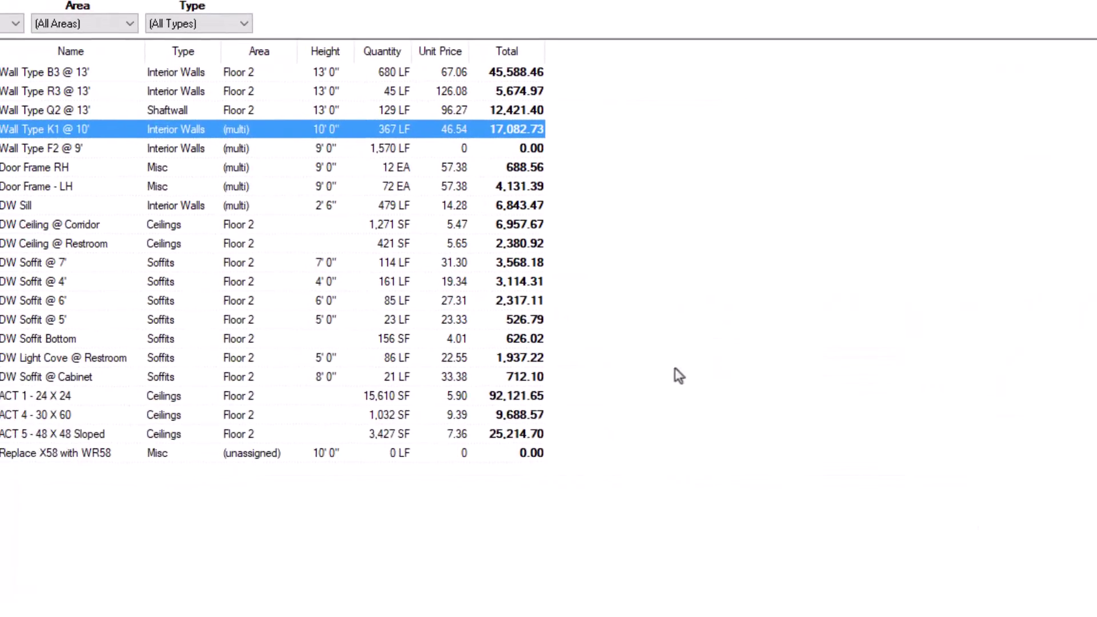
{"action": "double_click", "coordinate": [263, 173]}
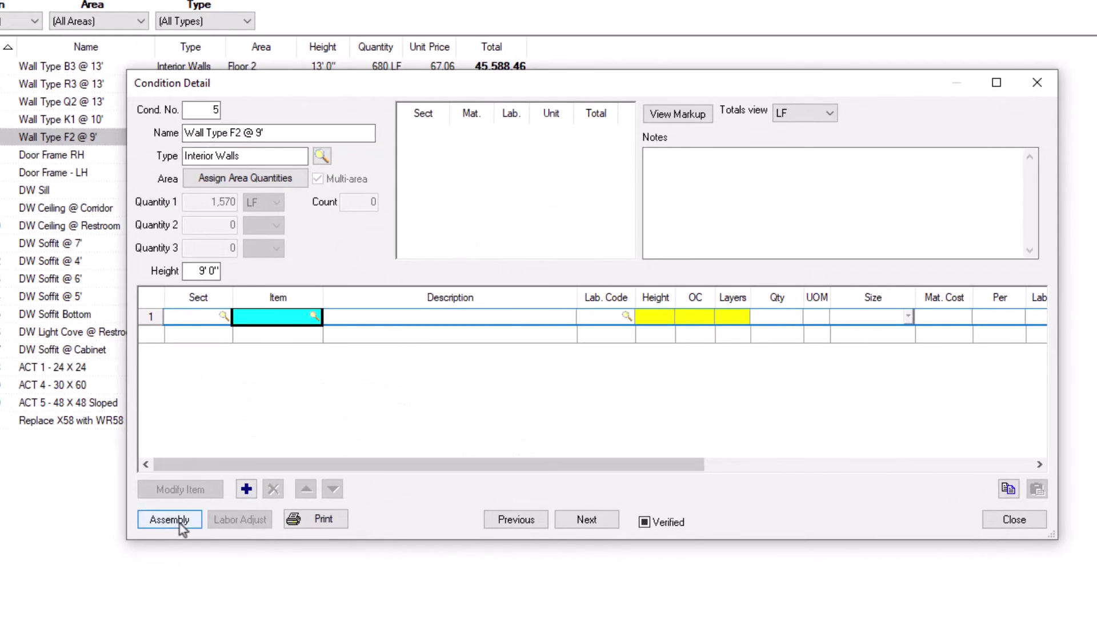
{"action": "left_click", "coordinate": [179, 524]}
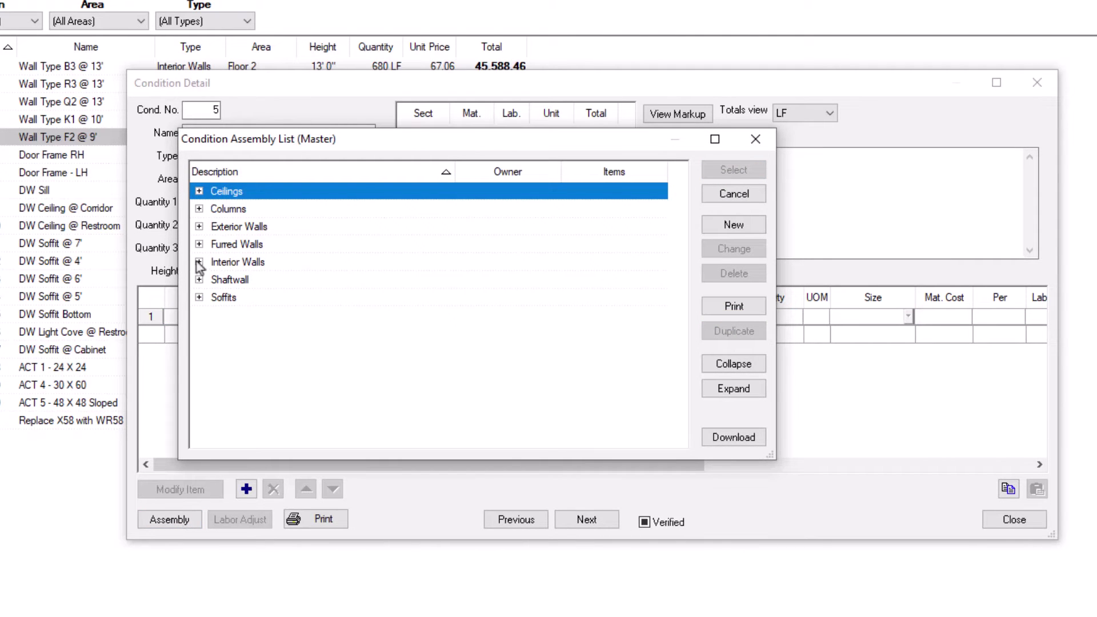
{"action": "left_click", "coordinate": [199, 262]}
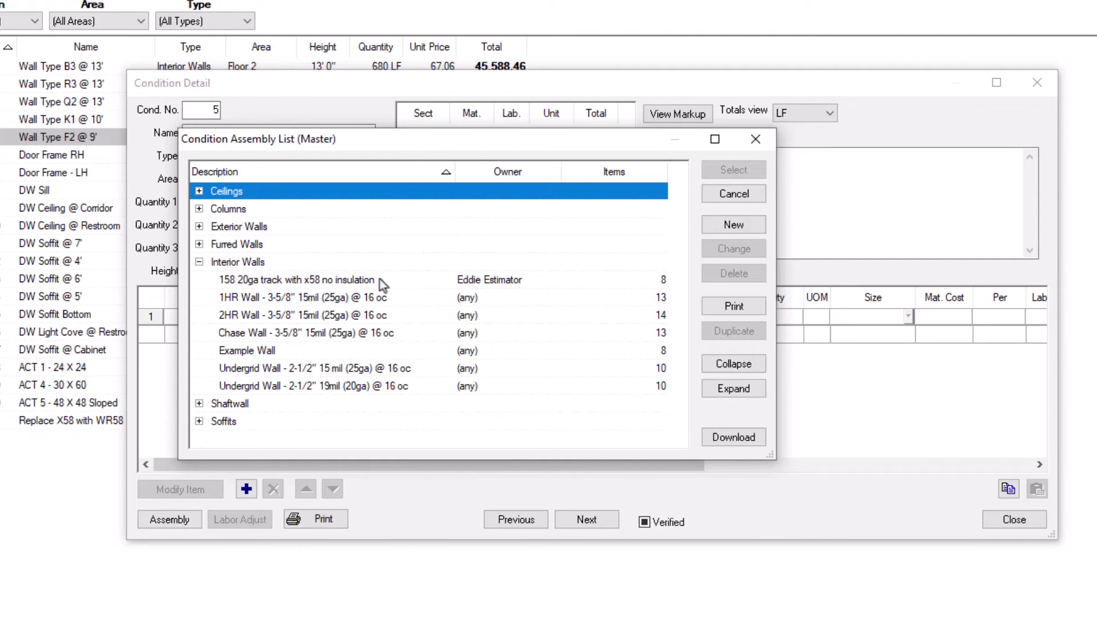
{"action": "double_click", "coordinate": [380, 280]}
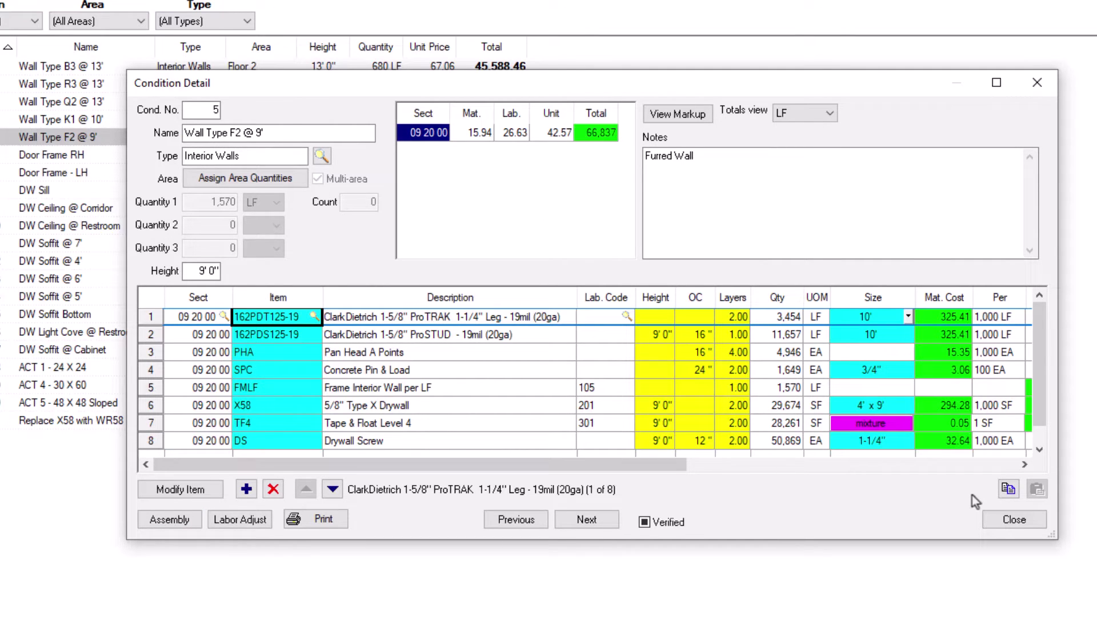
Open Master > Condition Assemblies, expand all groups and select '158 20ga track with x58 no insulation'
{"action": "left_click", "coordinate": [1039, 522]}
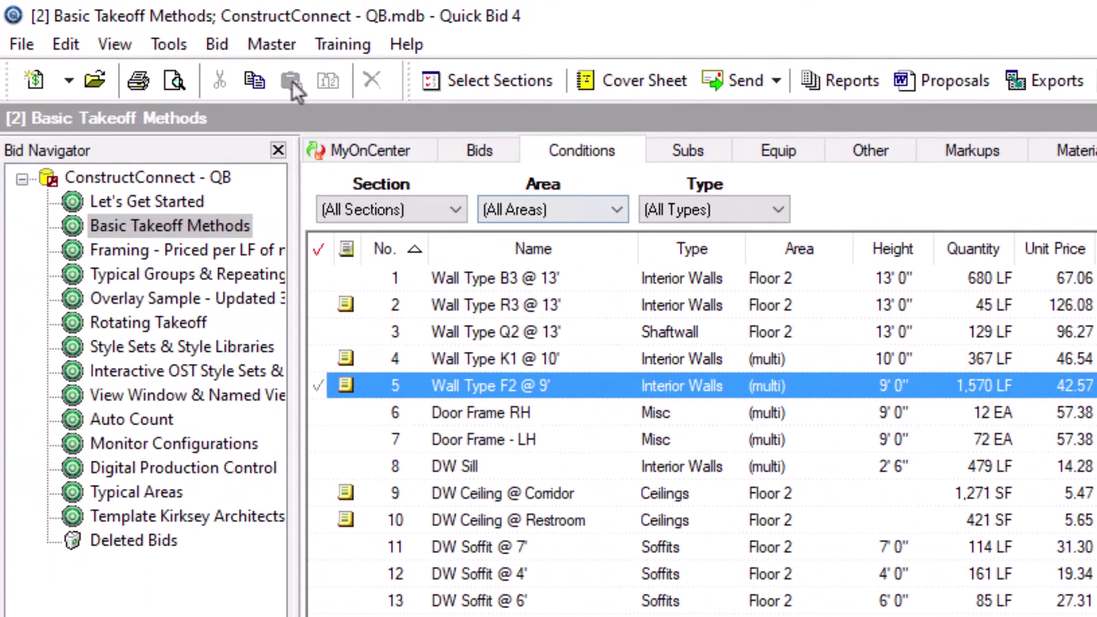
{"action": "left_click", "coordinate": [272, 46]}
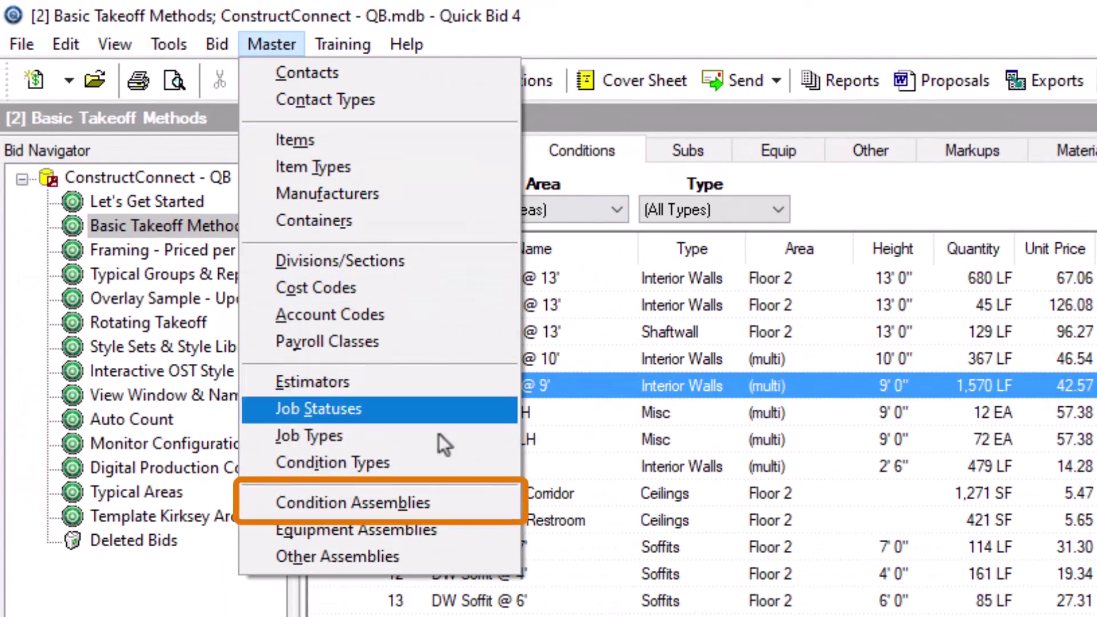
{"action": "left_click", "coordinate": [478, 511]}
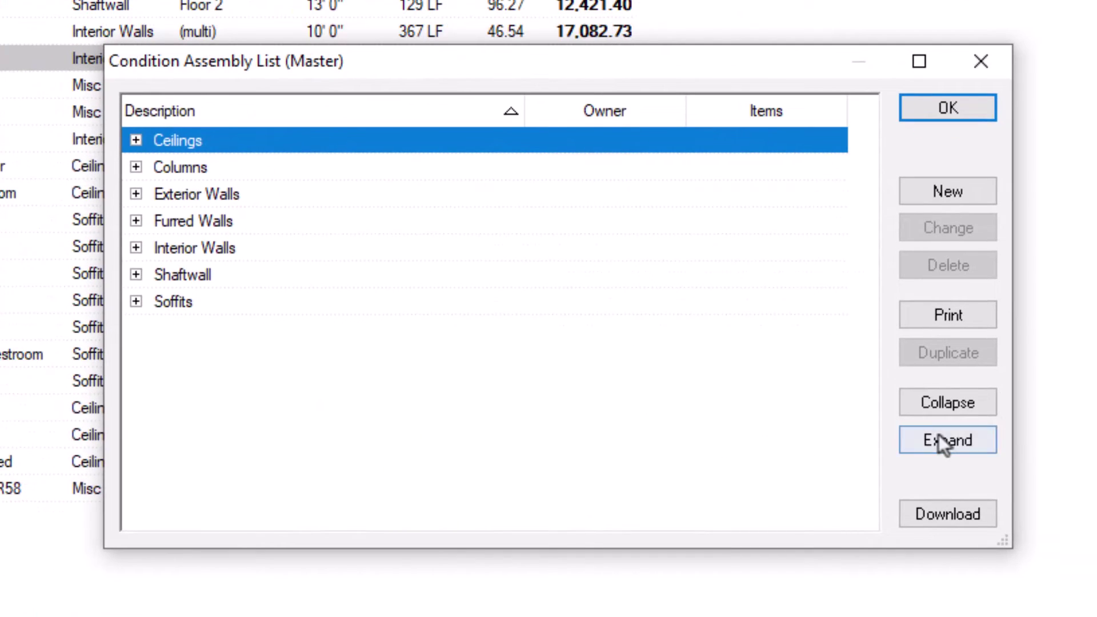
{"action": "left_click", "coordinate": [938, 438]}
{"action": "left_click_drag", "start_coordinate": [862, 142], "coordinate": [891, 335]}
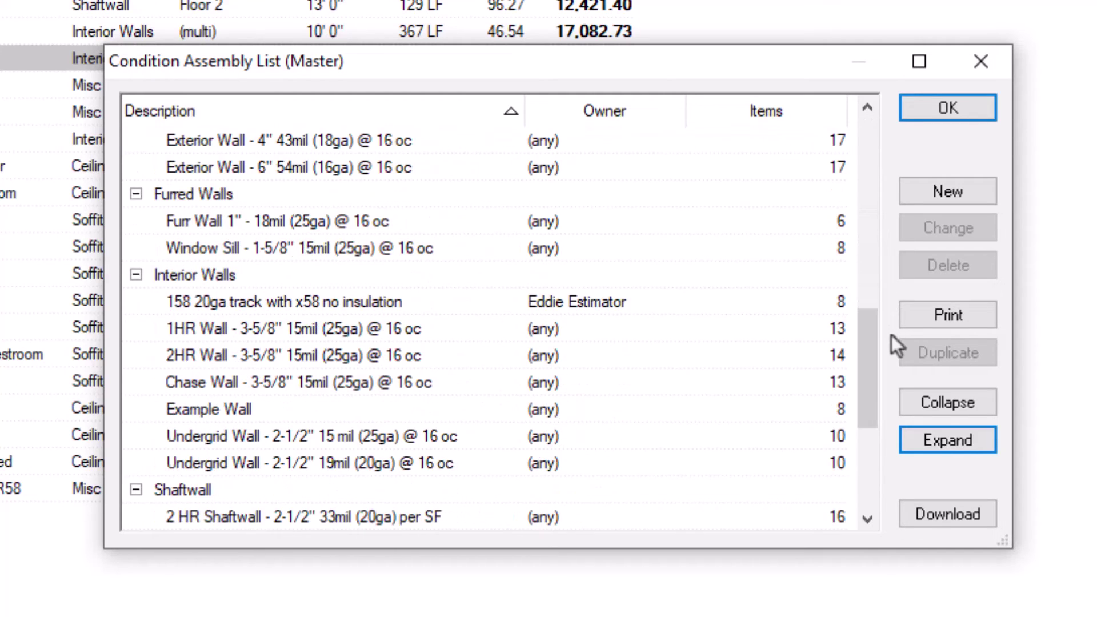
{"action": "left_click", "coordinate": [445, 307]}
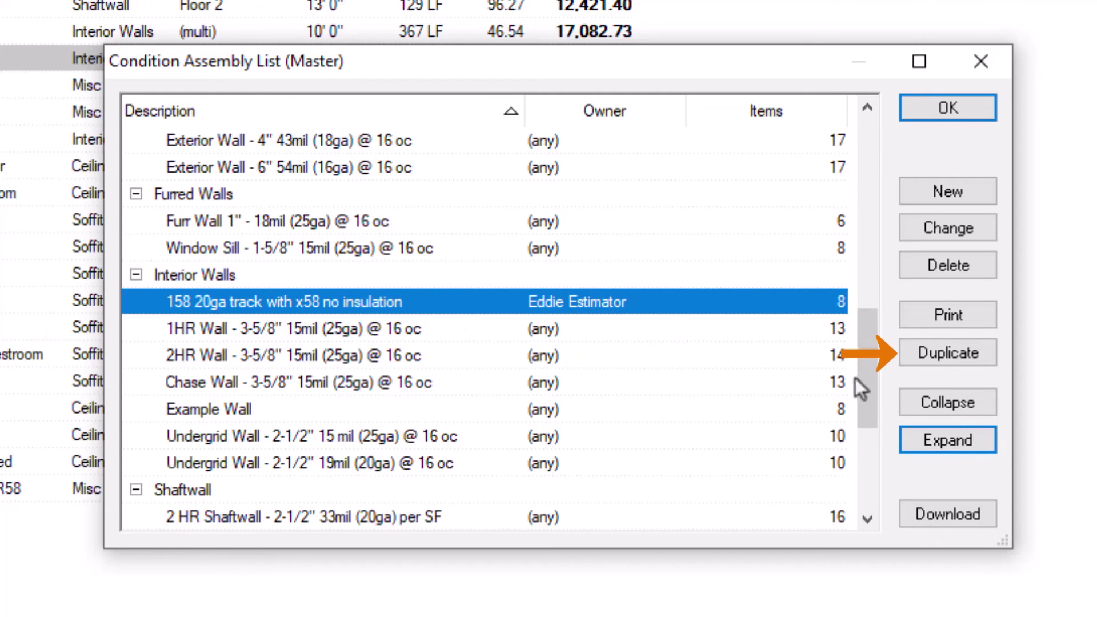
Duplicate the assembly as '158 20ga track with x58 and insulation' with type Exterior Walls
{"action": "left_click", "coordinate": [988, 351]}
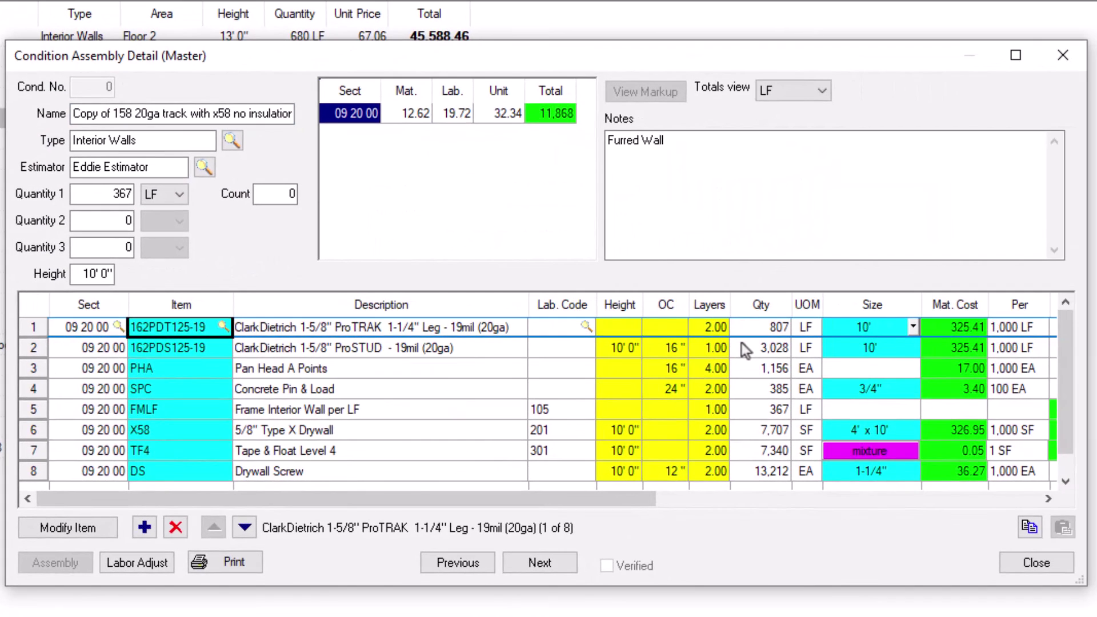
{"action": "left_click_drag", "start_coordinate": [131, 101], "coordinate": [52, 103]}
{"action": "key", "text": "Delete"}
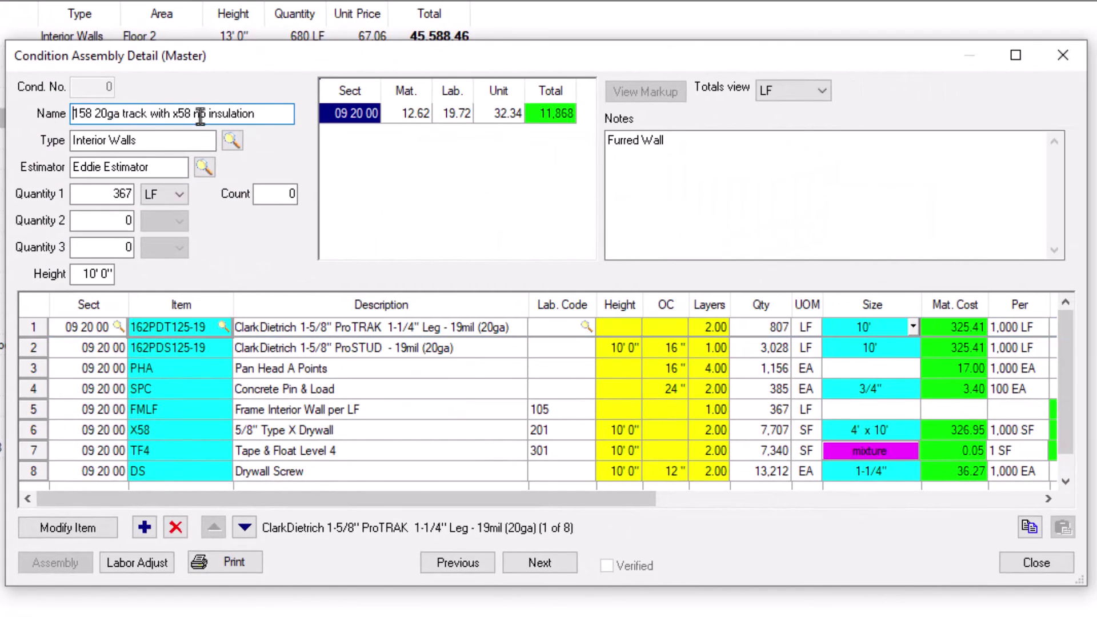
{"action": "double_click", "coordinate": [201, 114]}
{"action": "type", "text": "and"}
{"action": "left_click", "coordinate": [232, 141]}
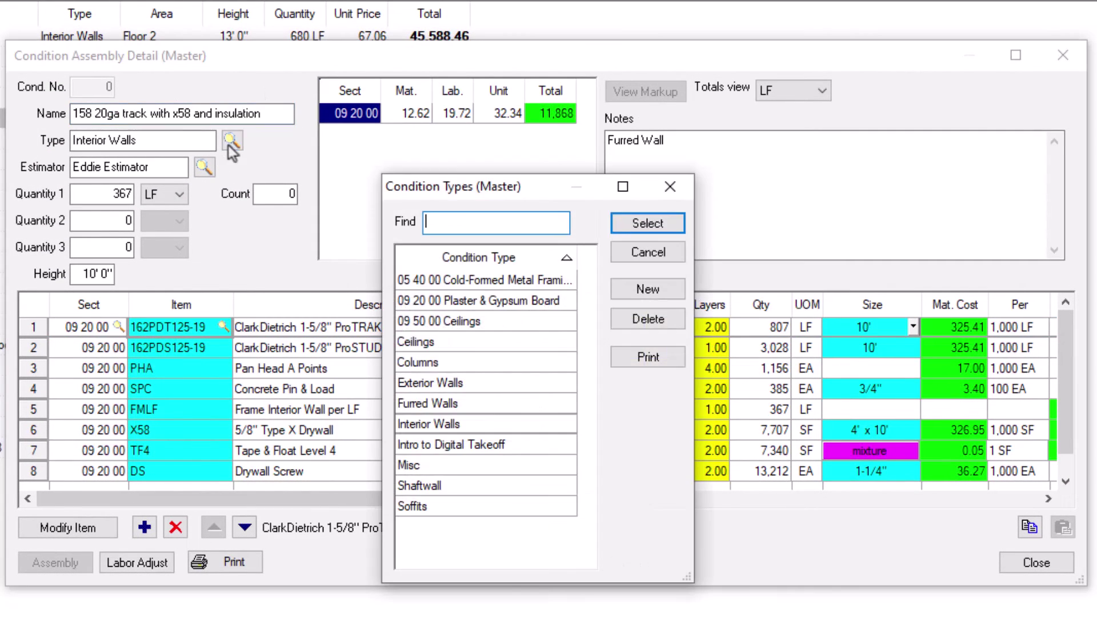
{"action": "double_click", "coordinate": [435, 383]}
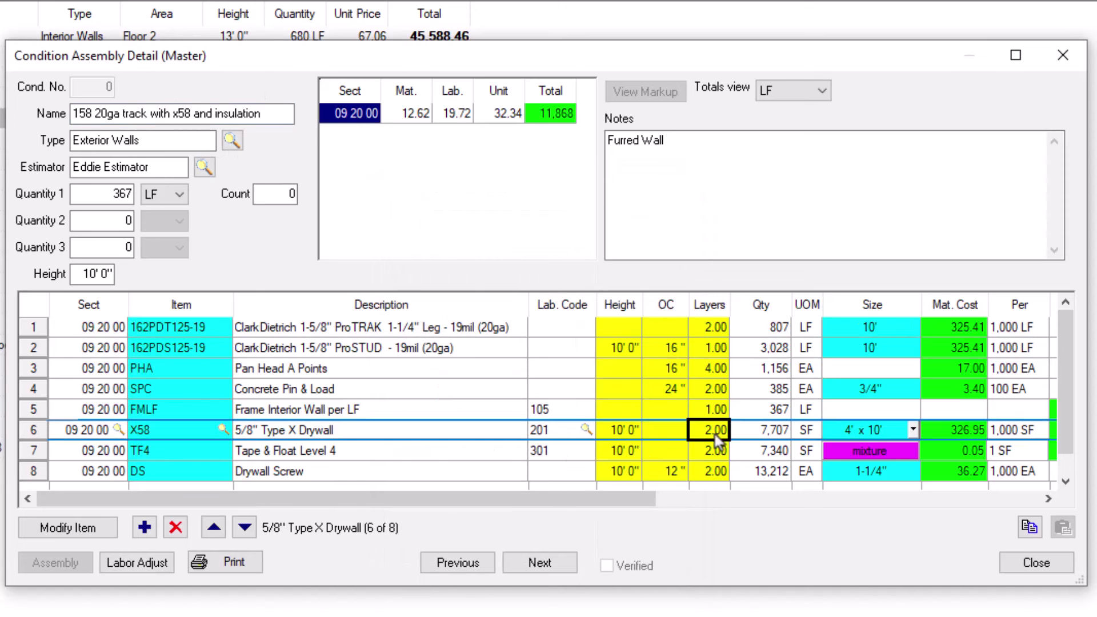